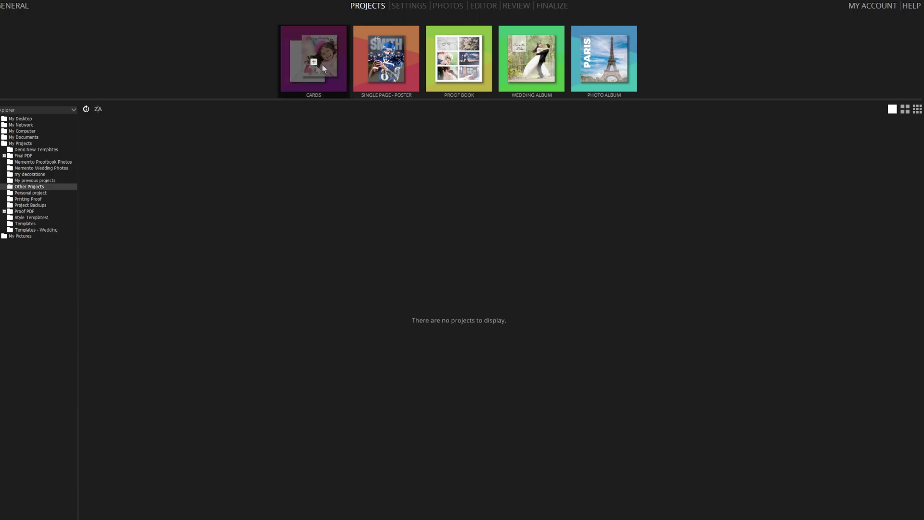
- Start a new Wedding Album project named with the couple's names and create it
click(532, 62)
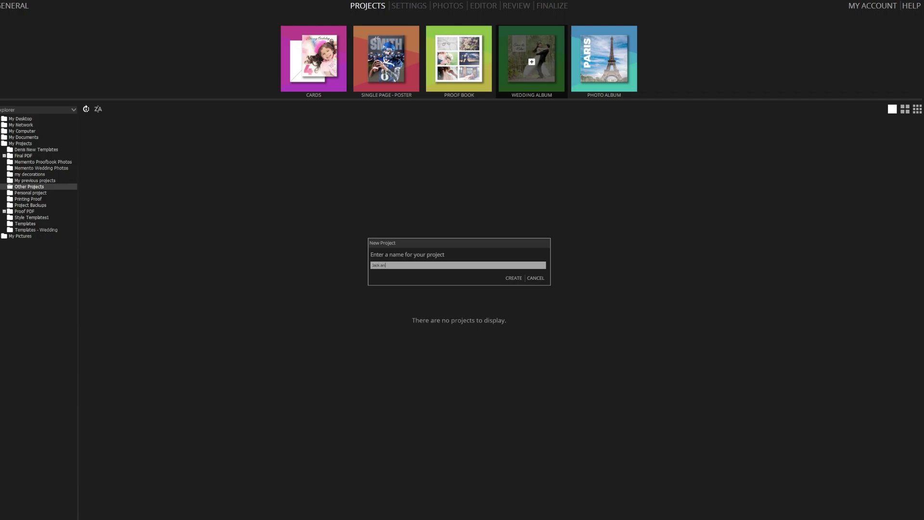
click(513, 278)
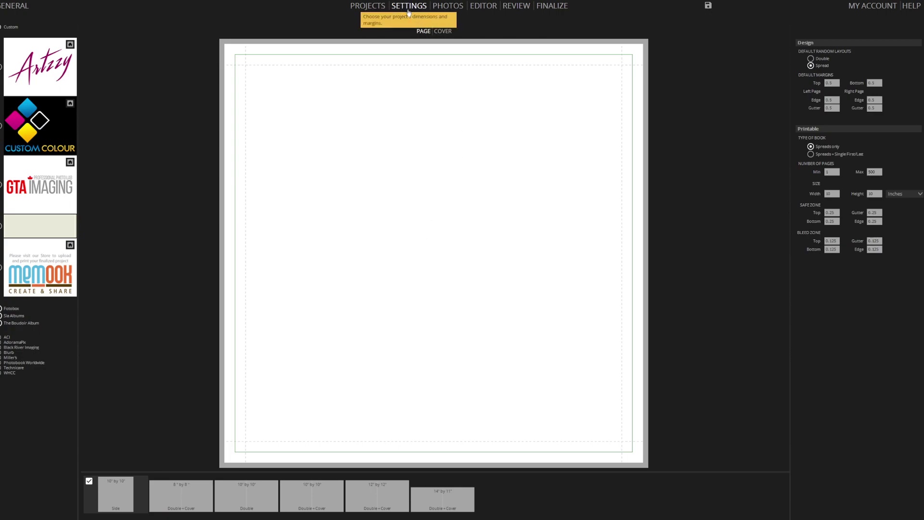
- Choose the 8" by 8" Double + Cover page size for the album
click(195, 494)
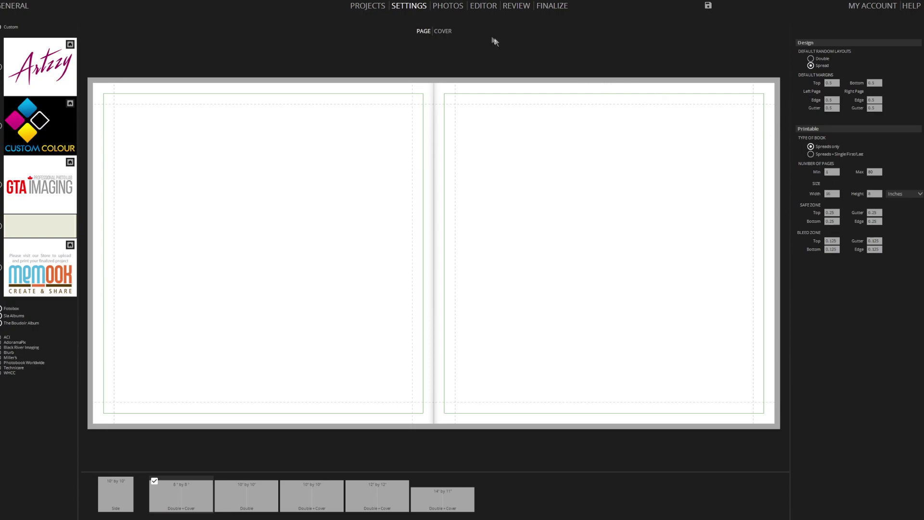
- Add the ring and groom photos, then all 74 Wedding folder photos, to the collection
click(448, 7)
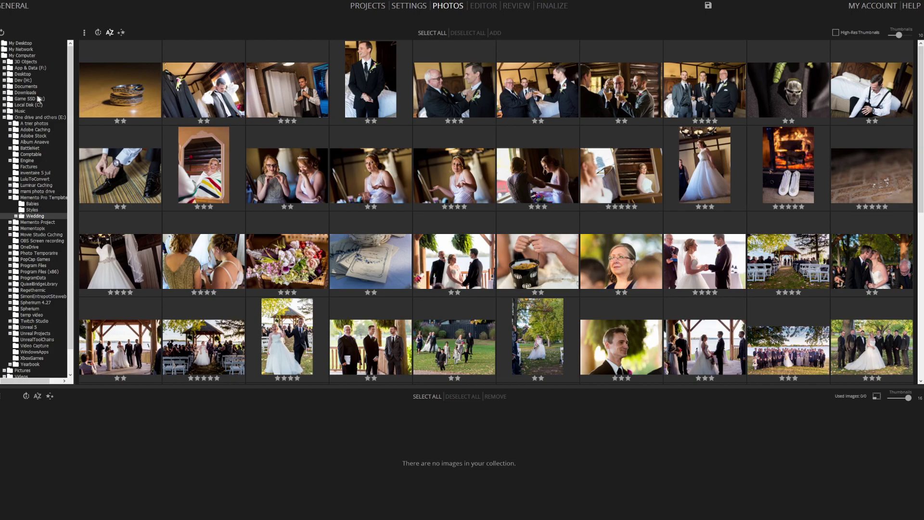
scroll(71, 171, down, 1)
scroll(71, 171, up, 1)
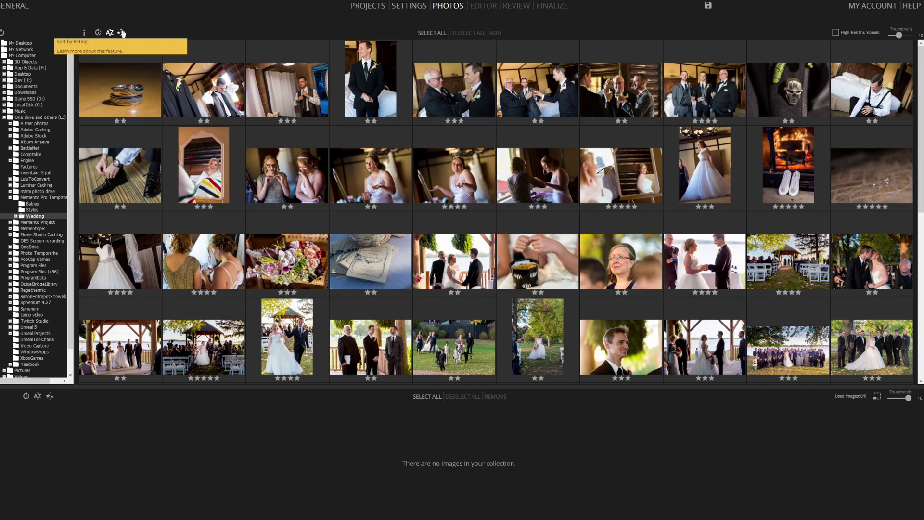
mouse_move(128, 83)
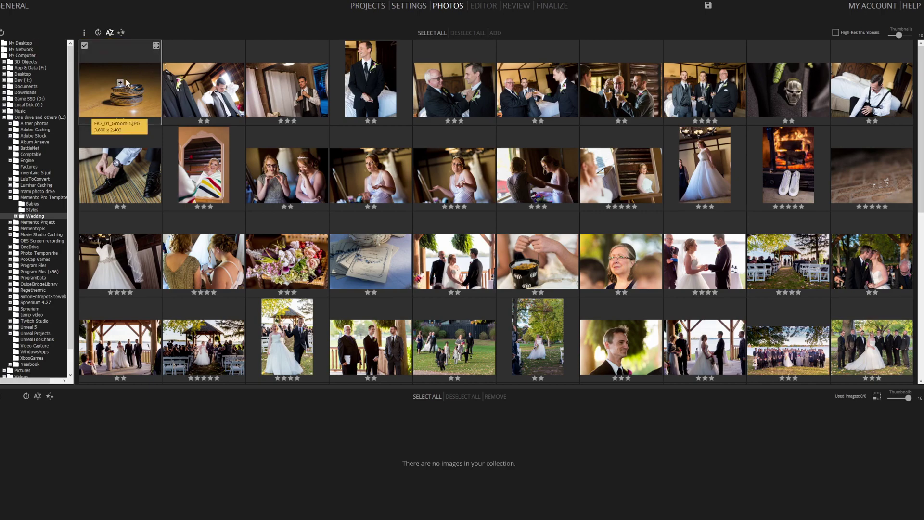
click(120, 82)
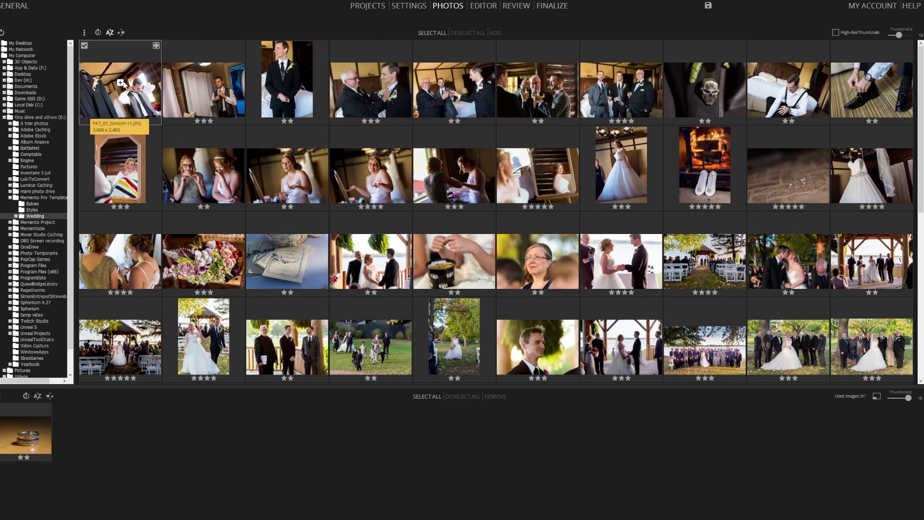
click(120, 82)
click(431, 34)
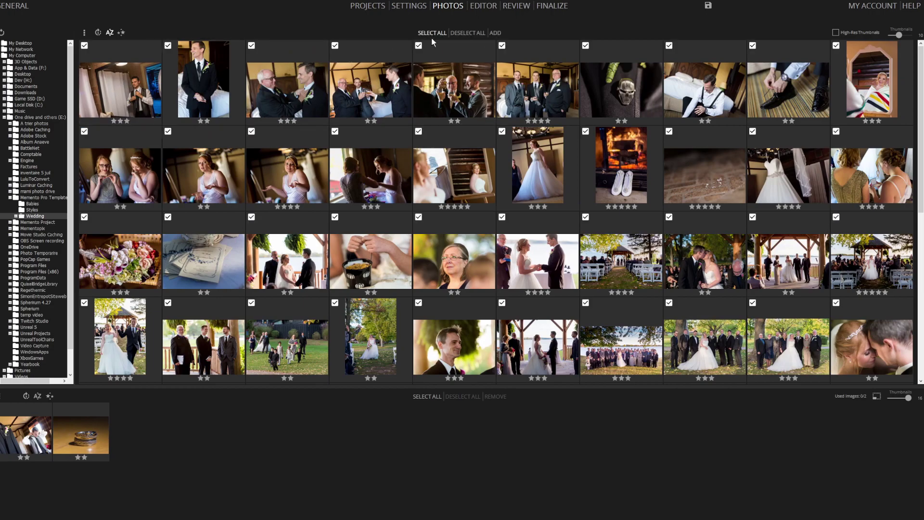
click(495, 33)
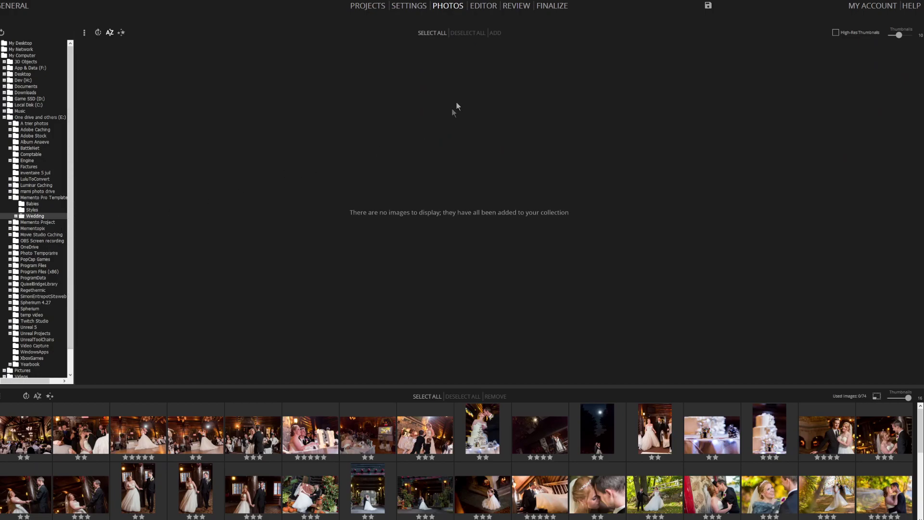
- Auto-build the album with the Advanced Book Wizard, then delete the opening spreads
click(486, 7)
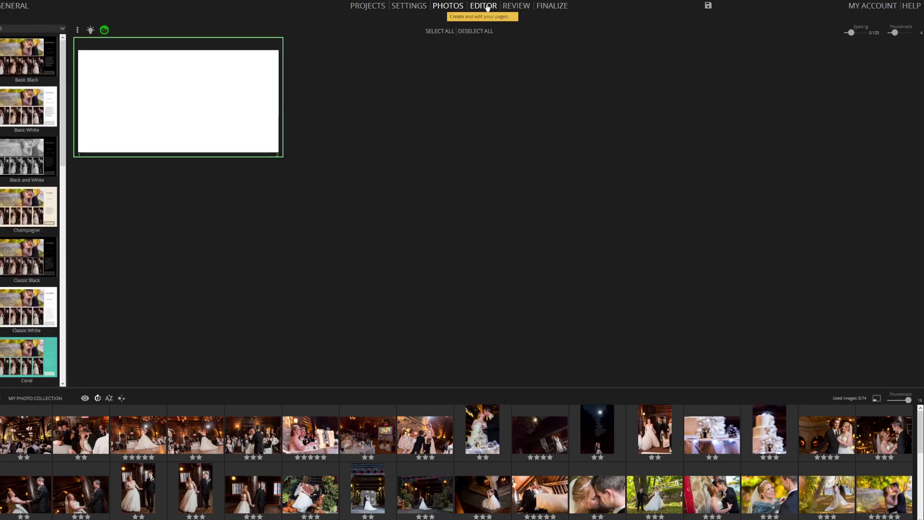
click(91, 30)
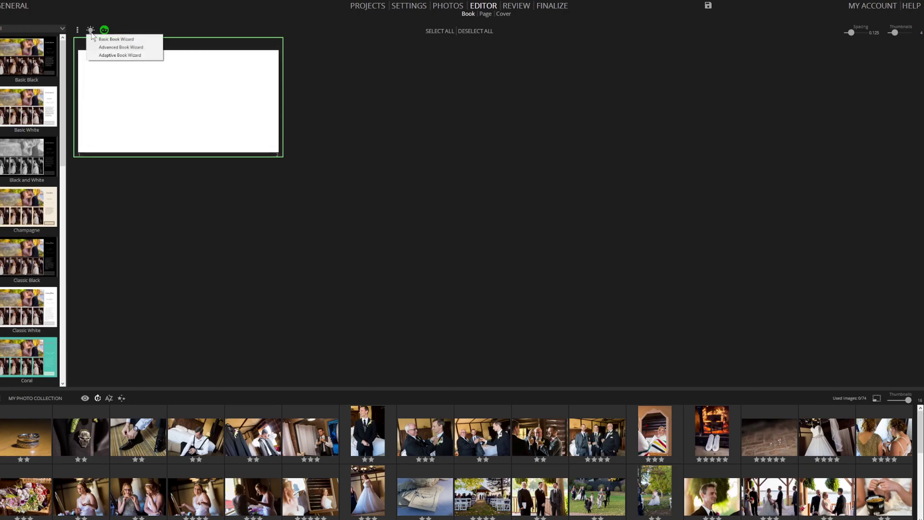
click(108, 57)
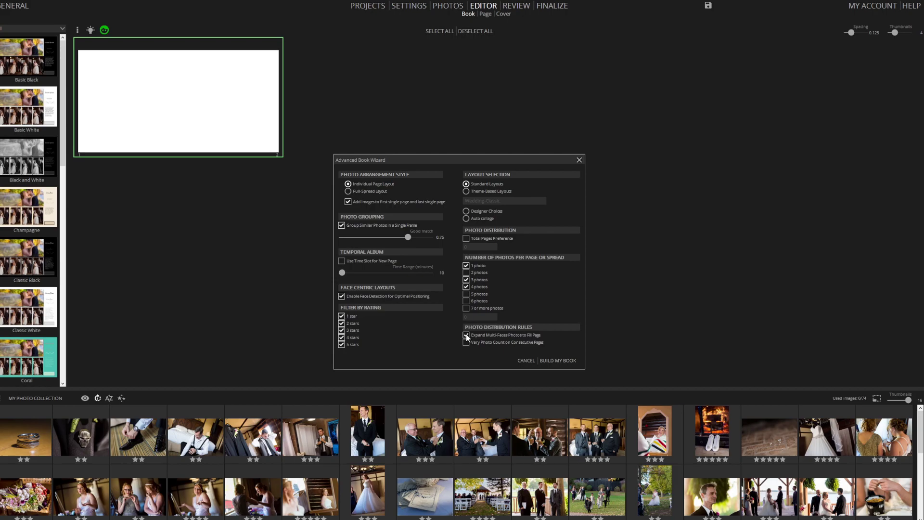
click(556, 360)
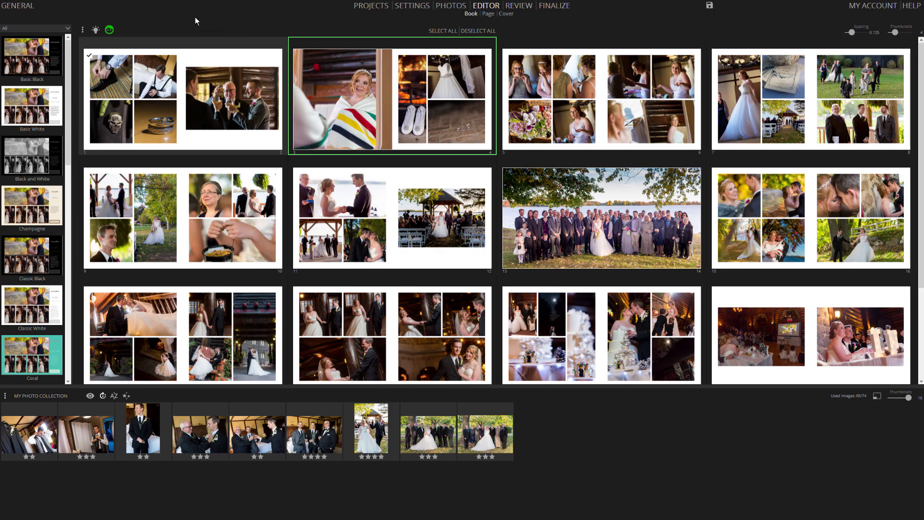
click(282, 46)
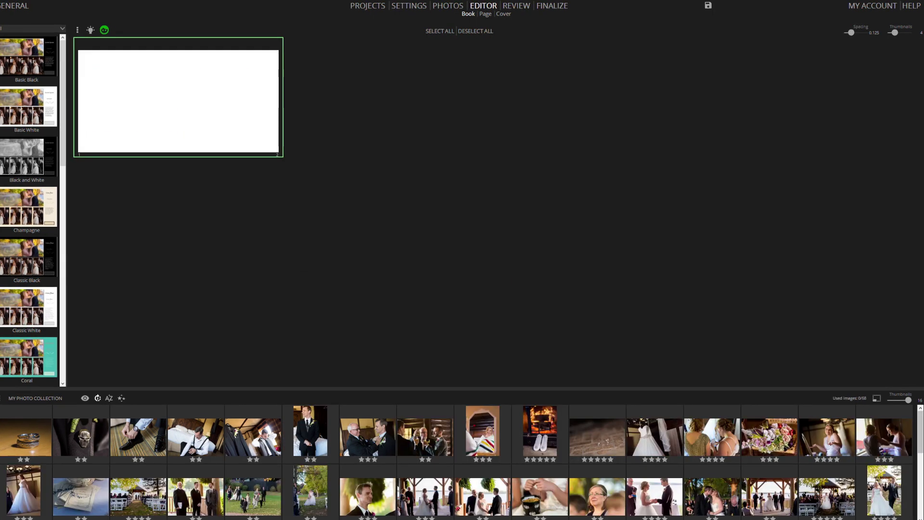
- Build spreads for pages 1–10 from timeline photo groups, then clear photos from every spread
click(85, 398)
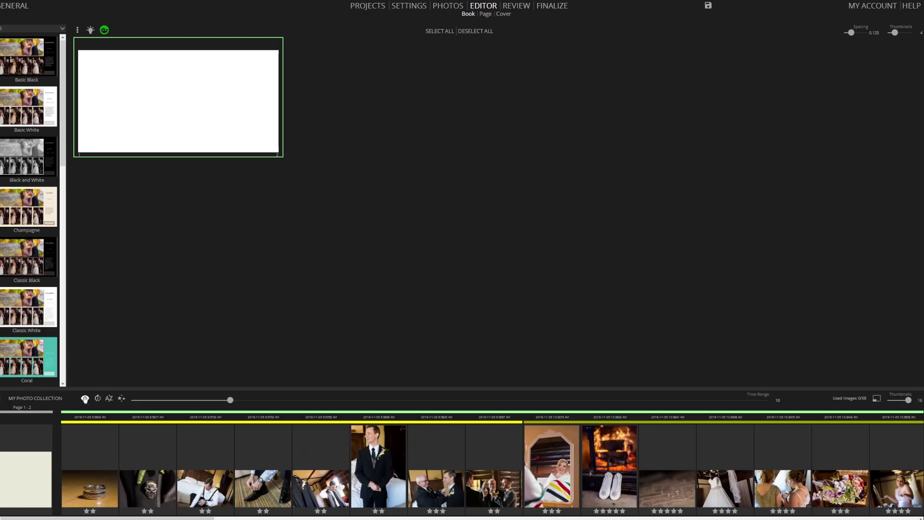
click(176, 470)
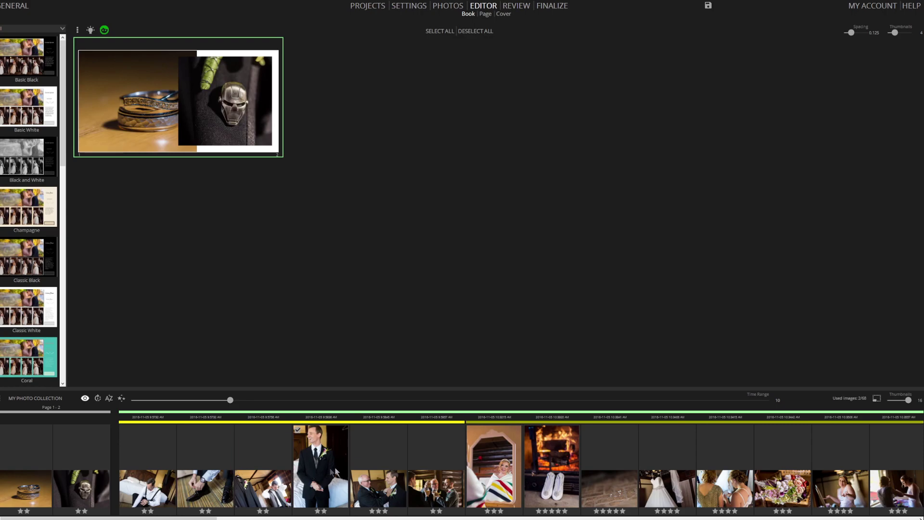
click(349, 470)
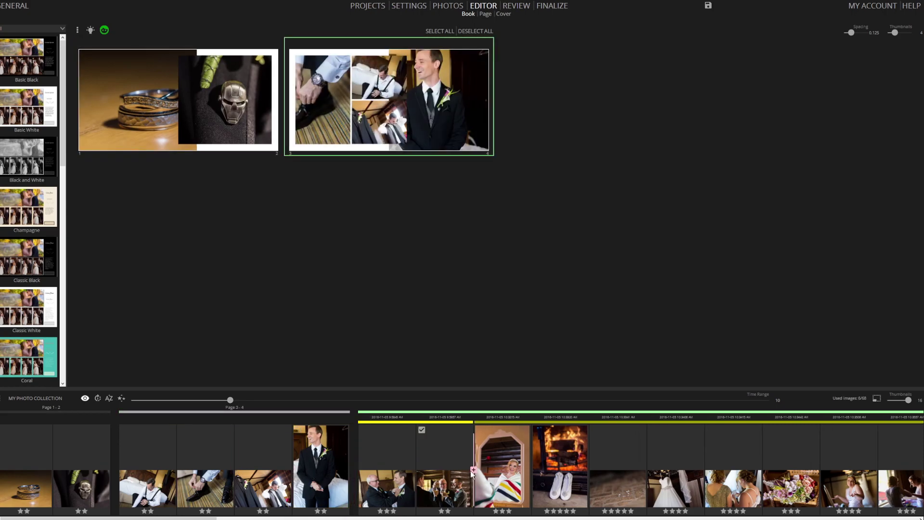
click(477, 470)
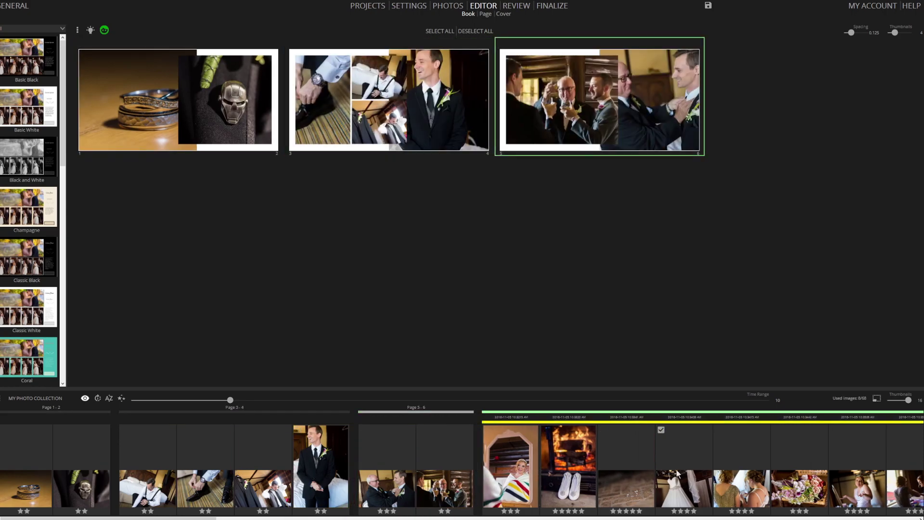
click(713, 470)
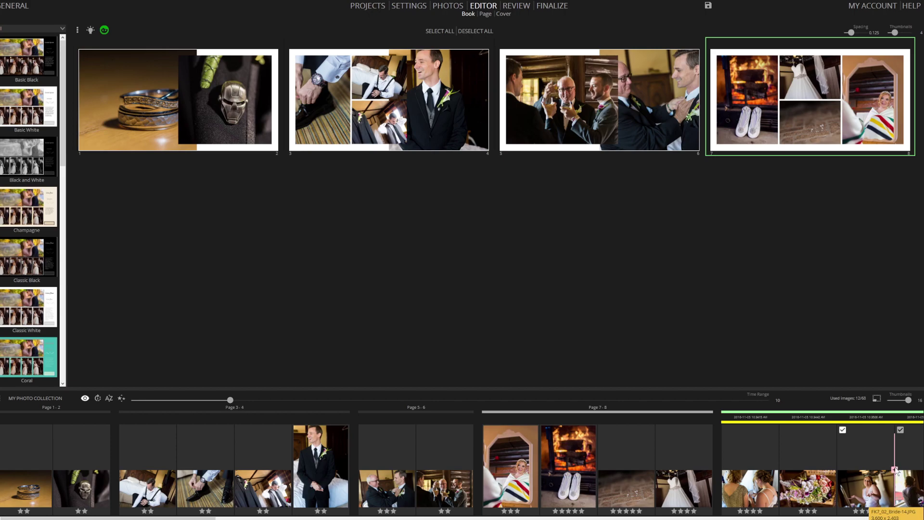
click(896, 470)
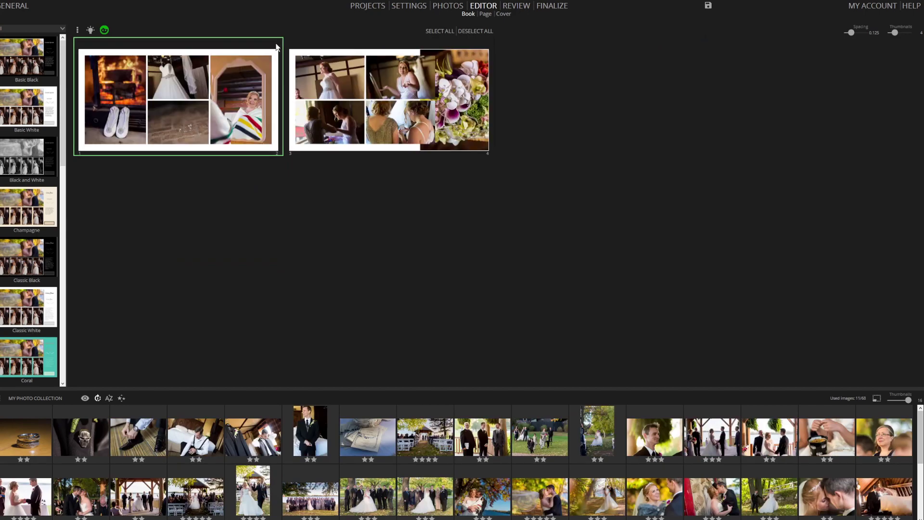
click(277, 48)
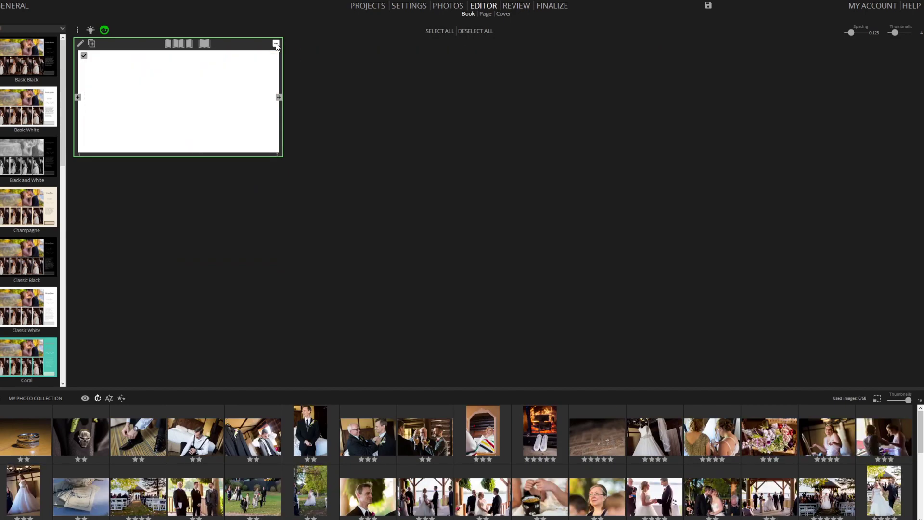
- Place the ring photo on the first spread and six checked photos on a new spread
drag(25, 441, 197, 90)
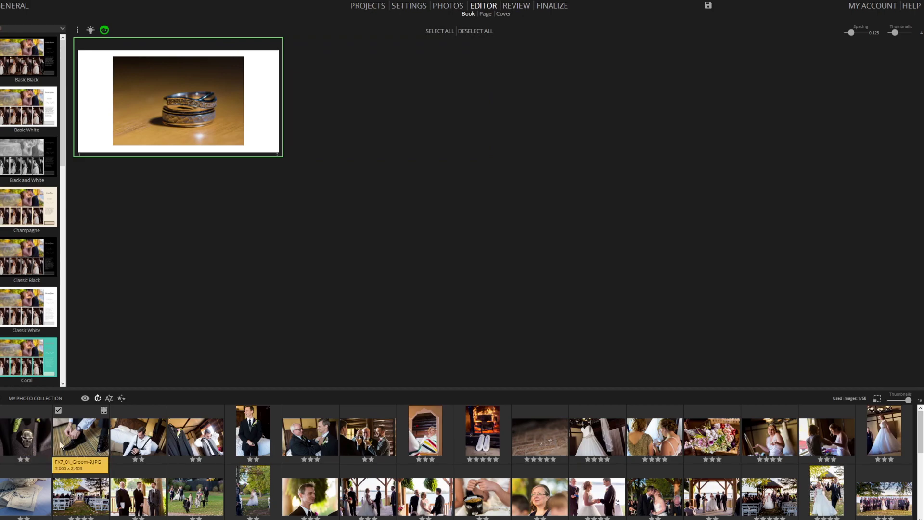
click(72, 443)
shift+click(364, 445)
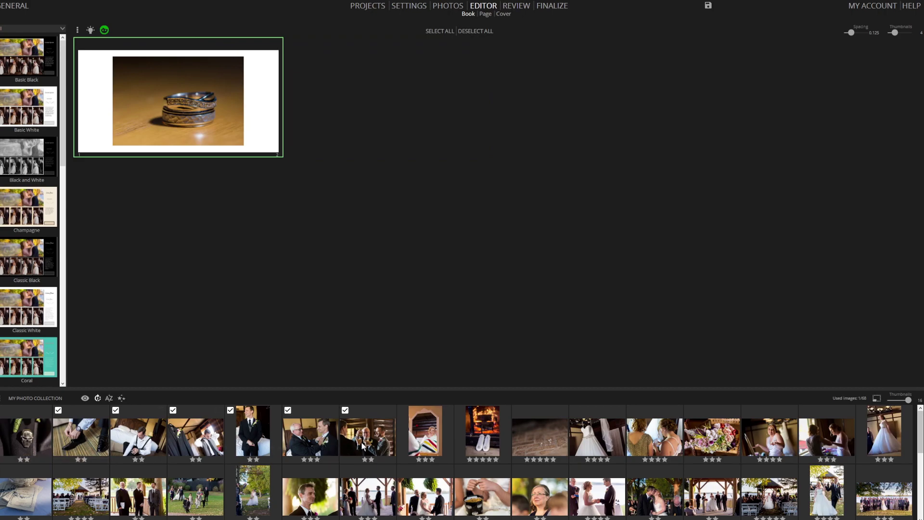
drag(365, 445, 393, 47)
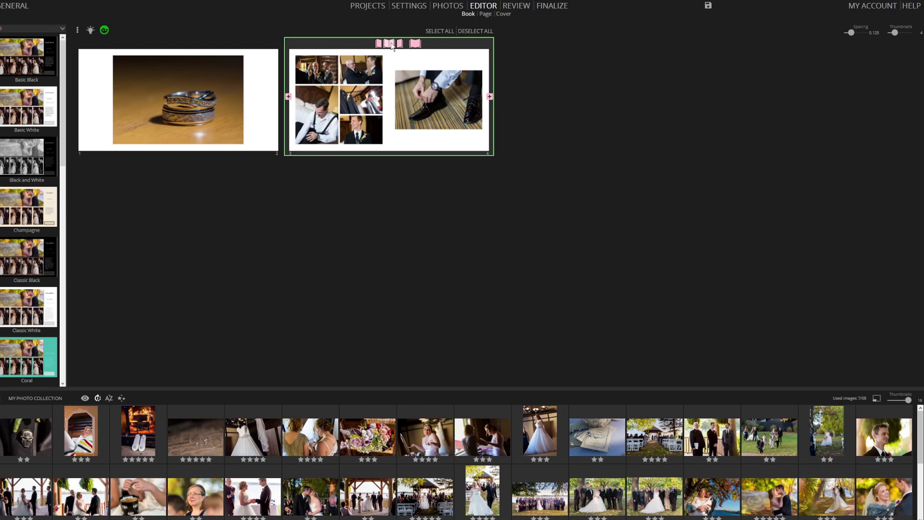
- Reshuffle and mirror the collage layout, add more collection photos, and append a blank spread
click(391, 45)
click(391, 45)
click(391, 45)
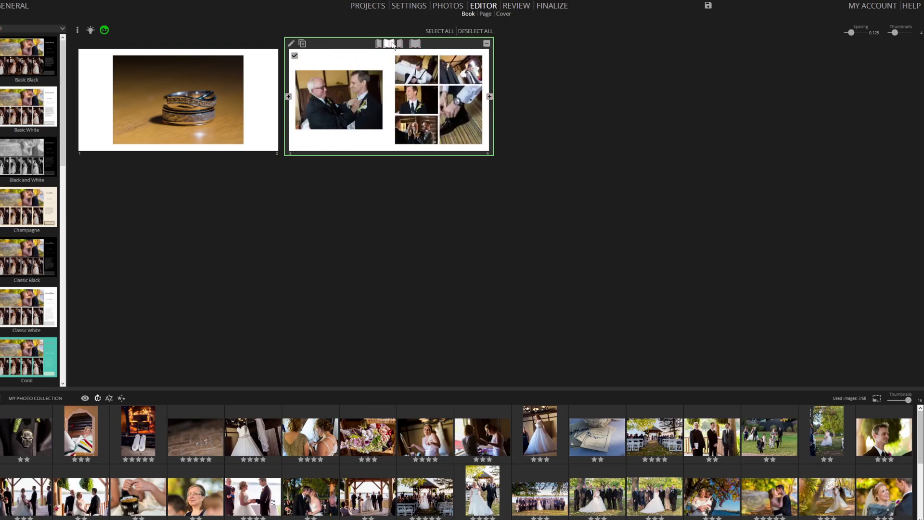
click(392, 45)
click(391, 44)
click(392, 44)
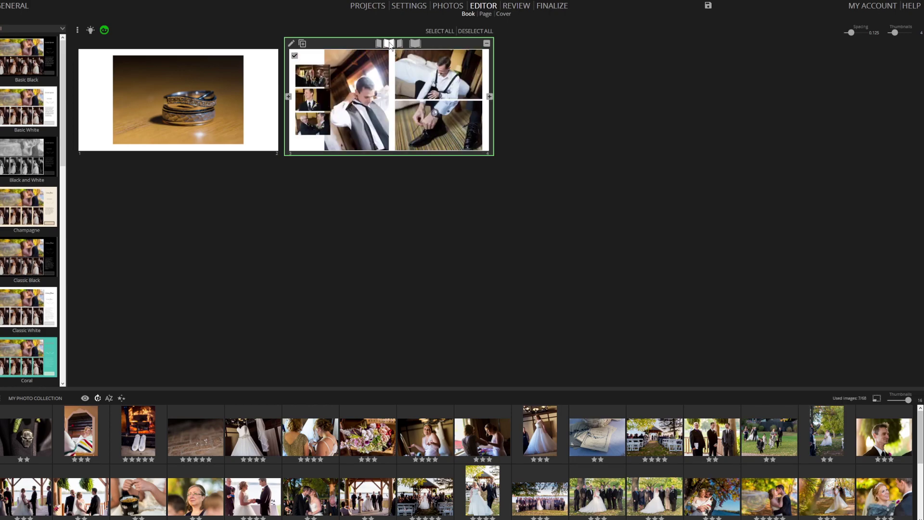
click(379, 44)
click(379, 44)
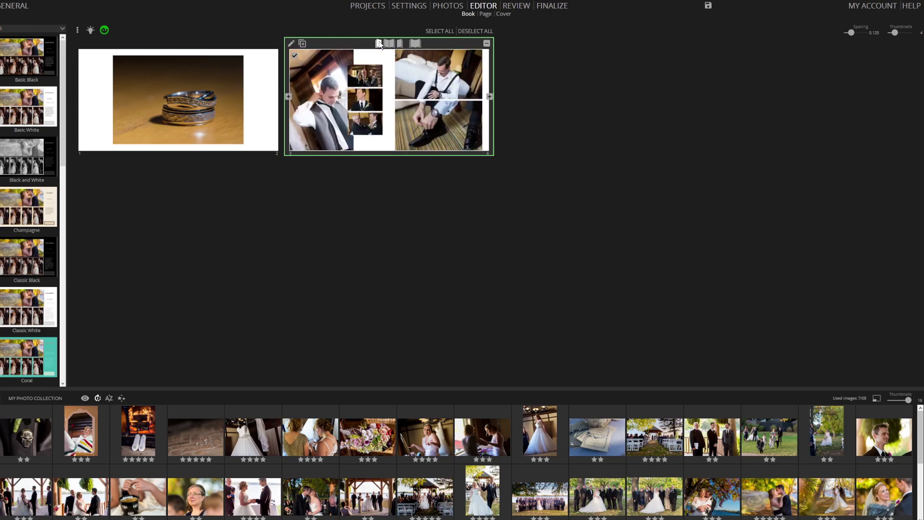
drag(82, 433, 402, 46)
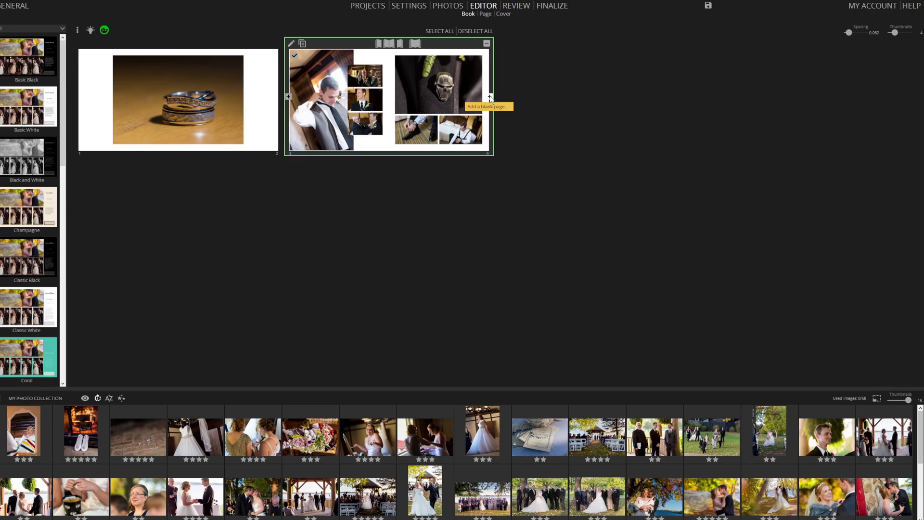
click(505, 105)
- Open spread 5–6 in the Page editor and fill its right page with three ceremony photos
double_click(574, 97)
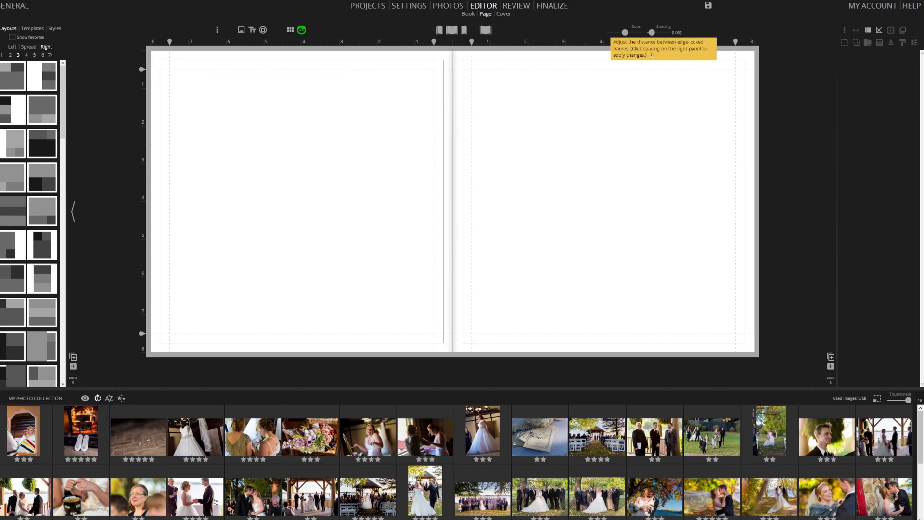
click(620, 410)
shift+click(708, 433)
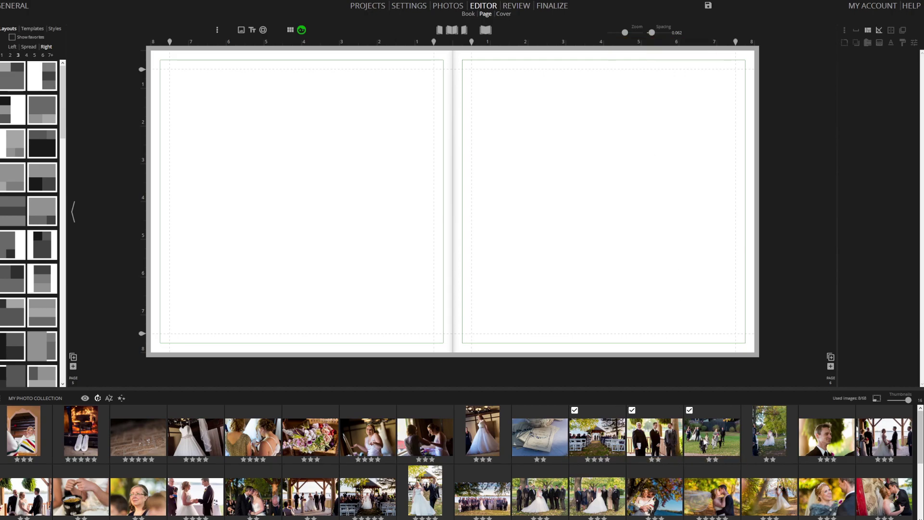
drag(654, 436, 465, 32)
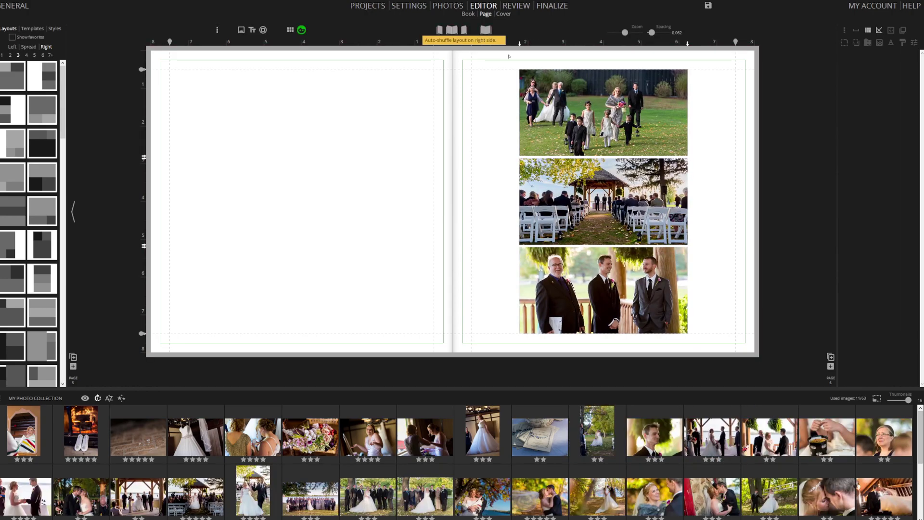
- Apply a 1-over-2 layout, resize frames, and swap the procession photo into the top frame
click(289, 30)
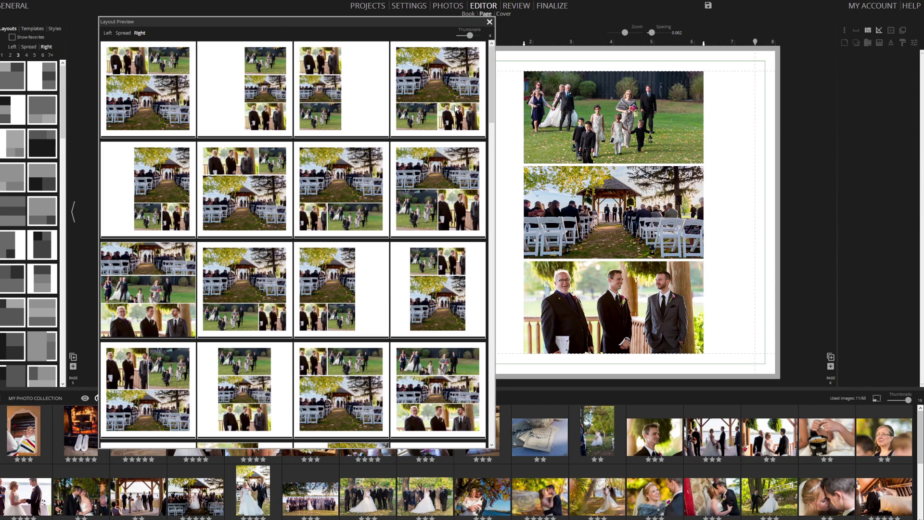
click(455, 108)
click(489, 22)
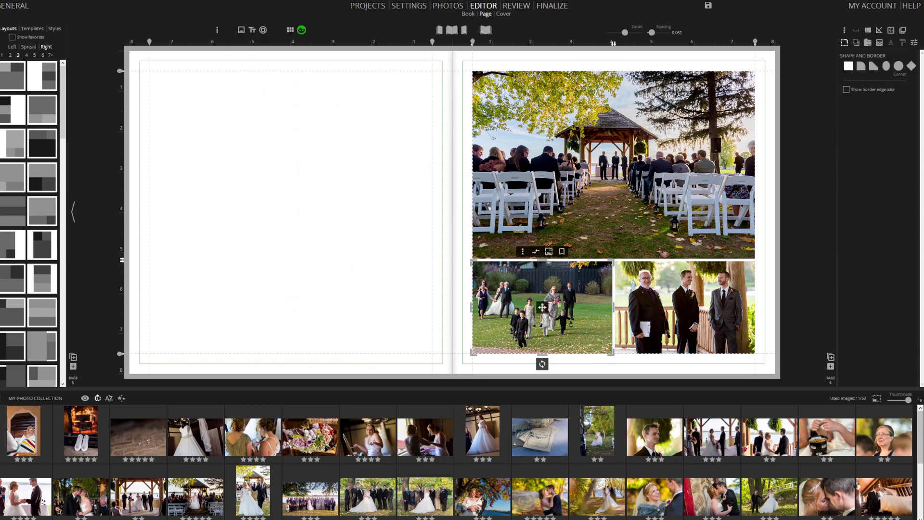
click(577, 284)
drag(632, 258, 614, 237)
drag(610, 301, 590, 299)
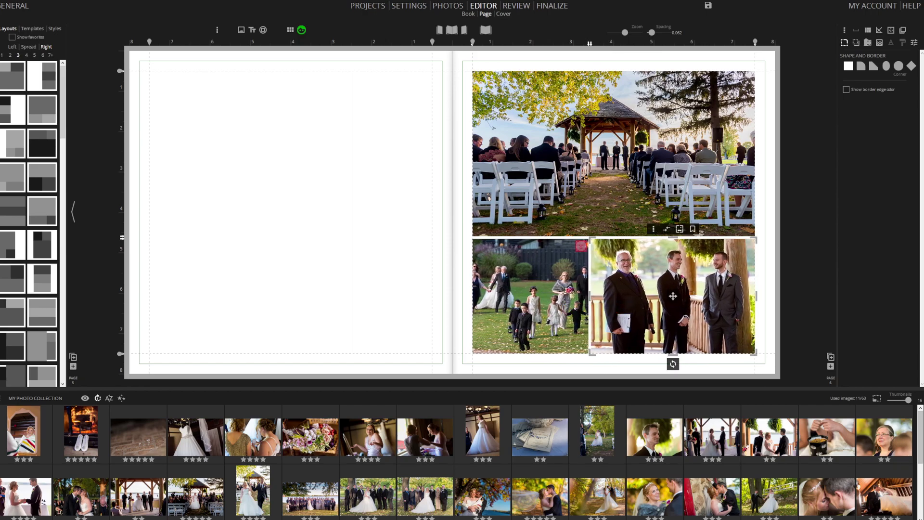
click(530, 295)
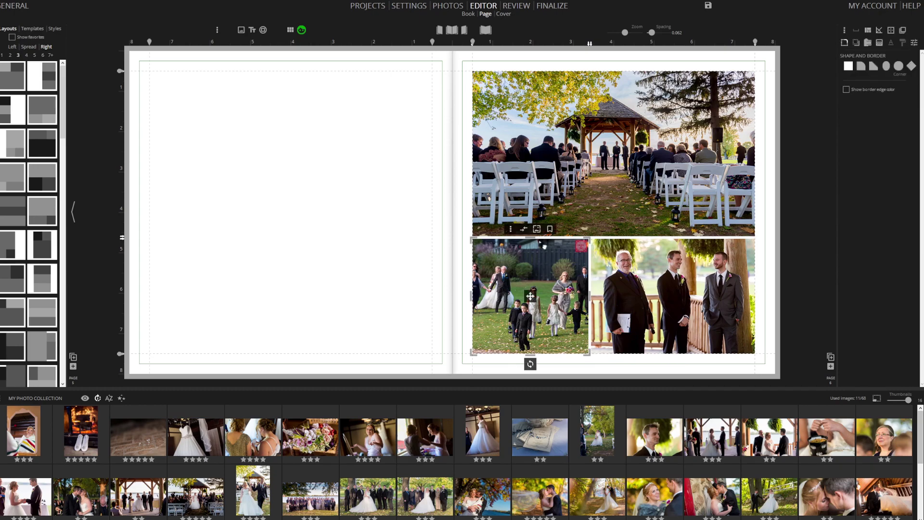
drag(530, 296, 613, 178)
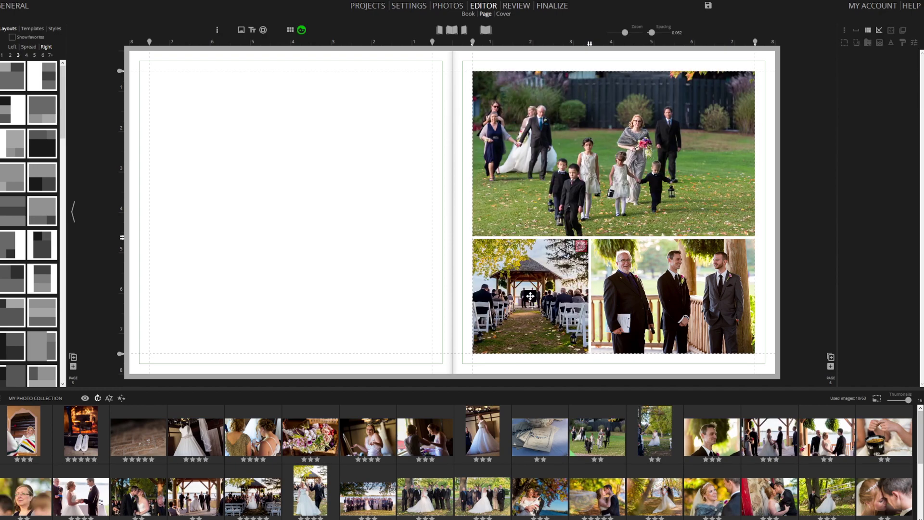
click(571, 199)
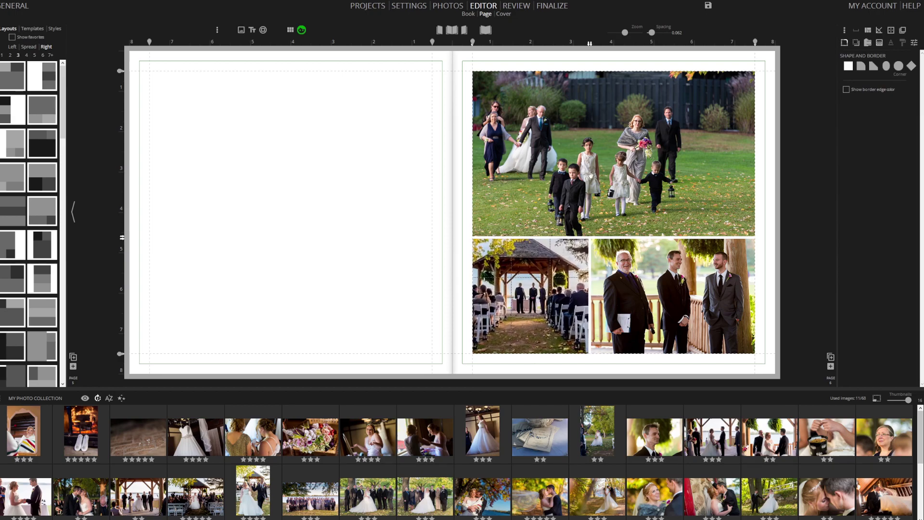
click(672, 295)
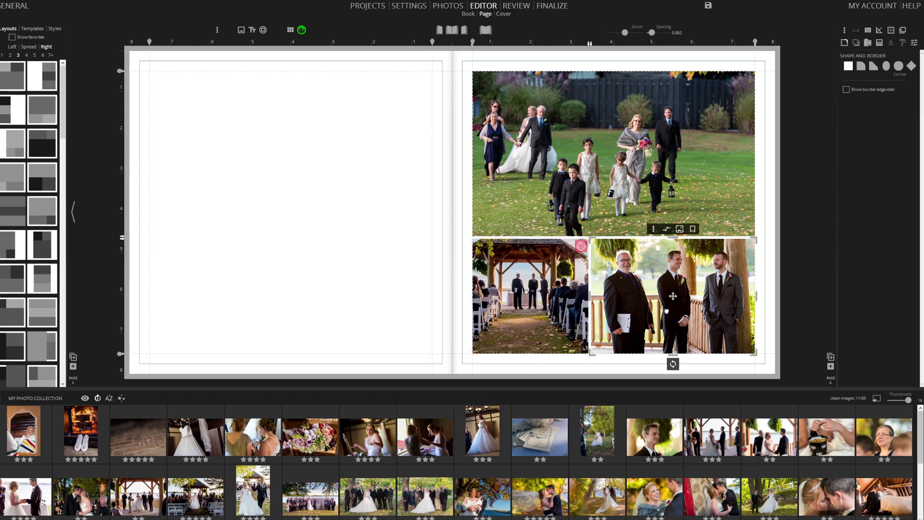
drag(619, 161, 621, 148)
- Turn face highlighting on and back off, then enable a border on the top photo
mouse_move(581, 246)
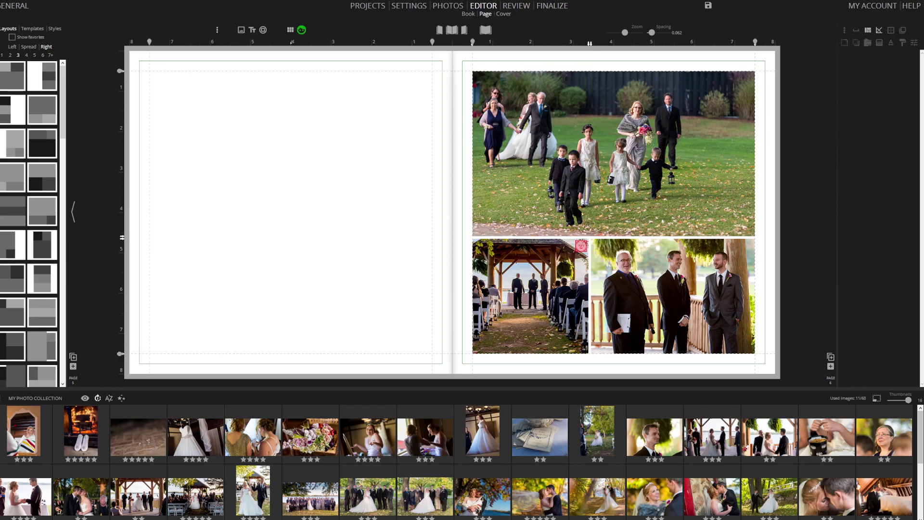
click(301, 30)
click(319, 50)
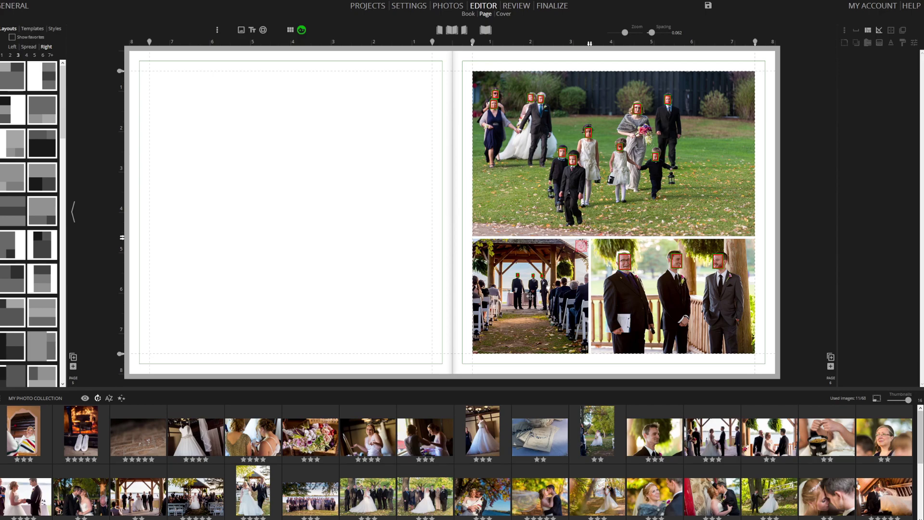
scroll(533, 297, up, 3)
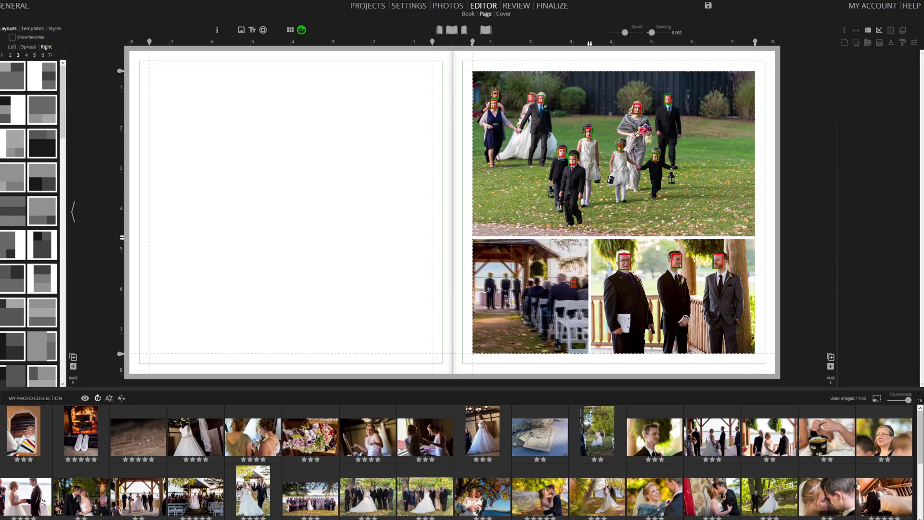
click(530, 295)
scroll(529, 296, down, 3)
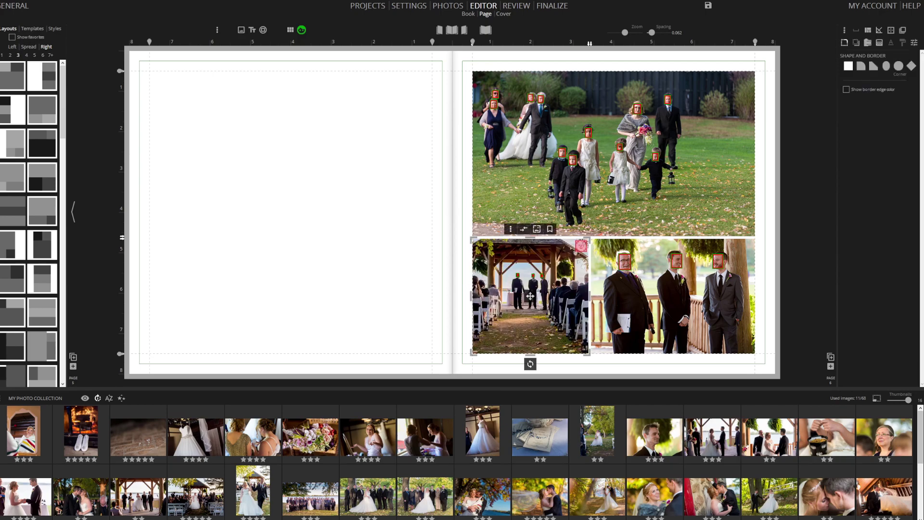
click(302, 30)
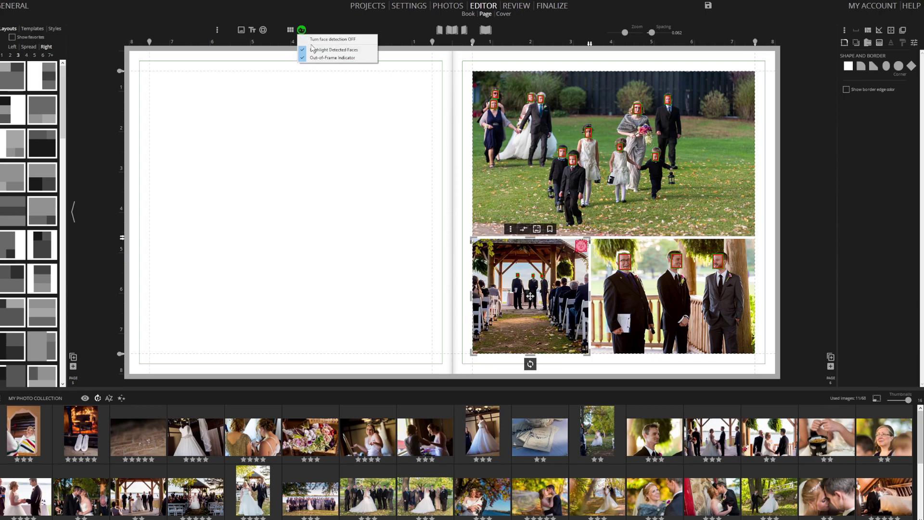
click(318, 36)
click(302, 31)
click(317, 56)
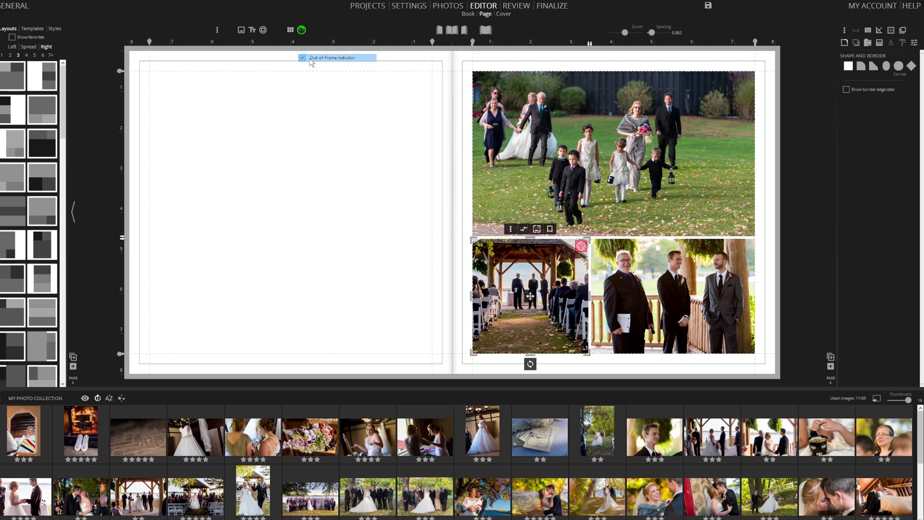
click(611, 82)
click(846, 89)
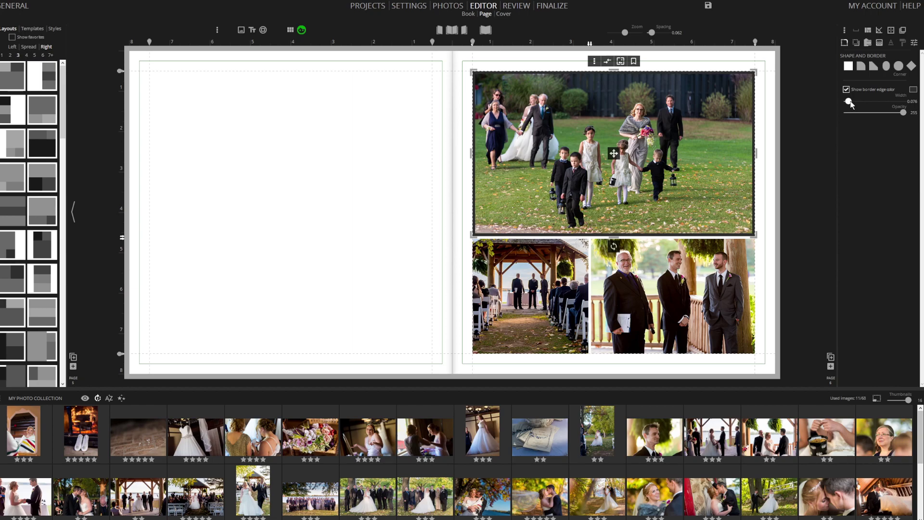
- Make the top photo rectangular with its border turned off
drag(848, 102, 852, 102)
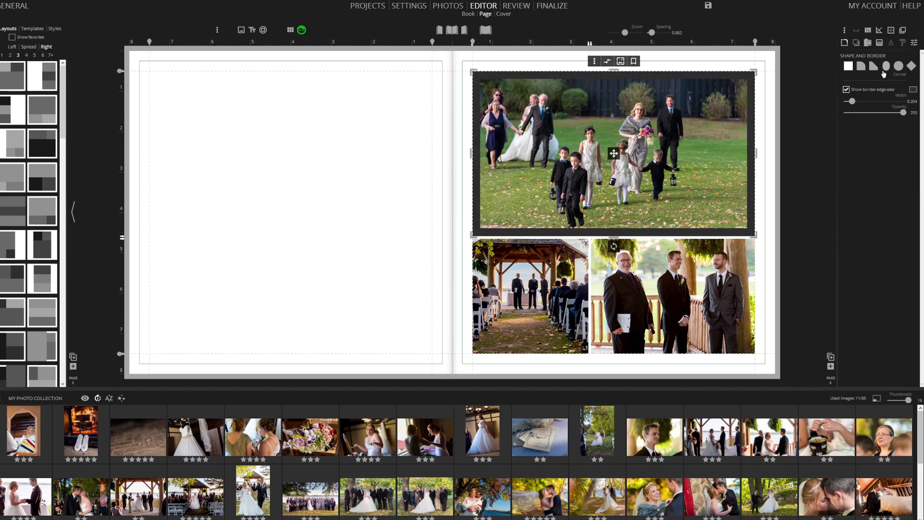
click(898, 66)
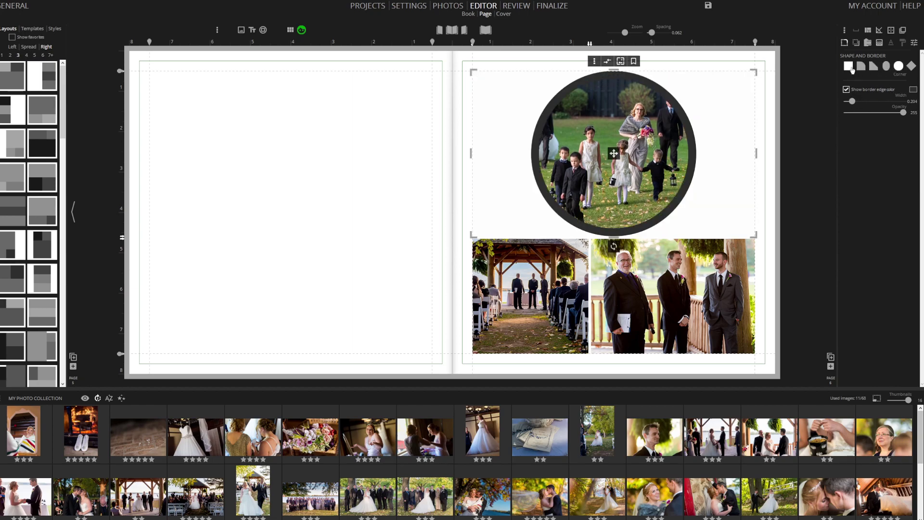
click(850, 67)
click(846, 89)
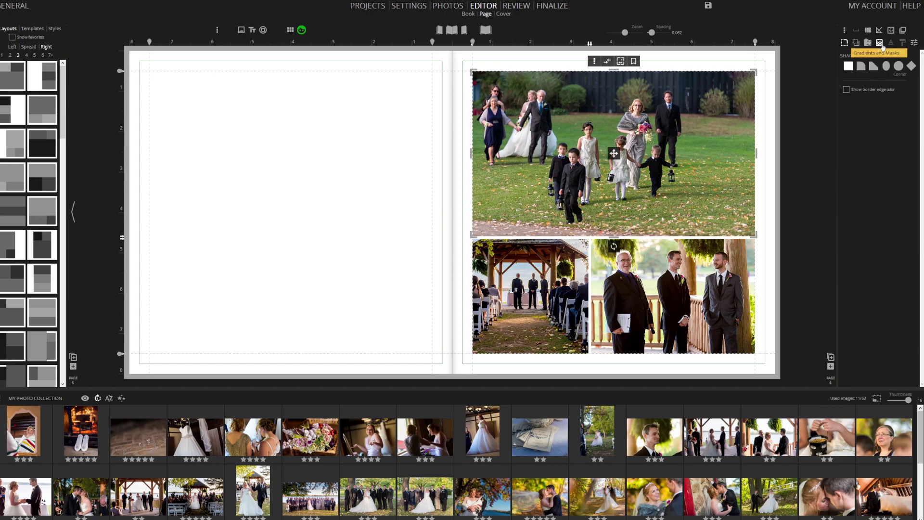
- Apply the Edge Marker (7).png torn-edge mask and raise the photo's colour temperature
click(880, 43)
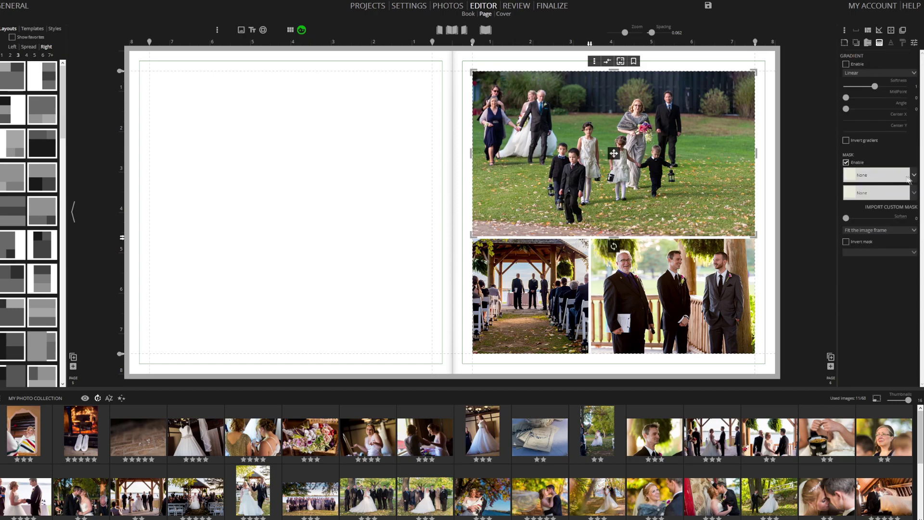
click(908, 179)
click(876, 193)
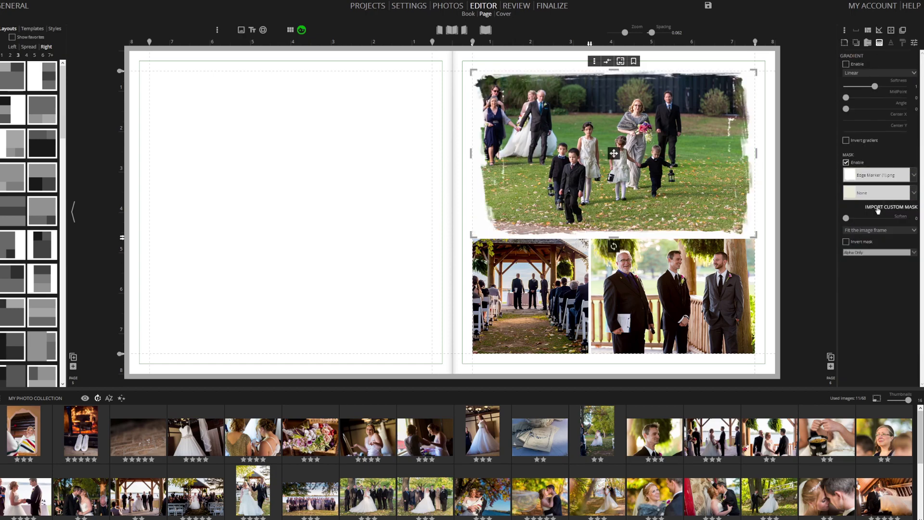
click(880, 178)
click(890, 276)
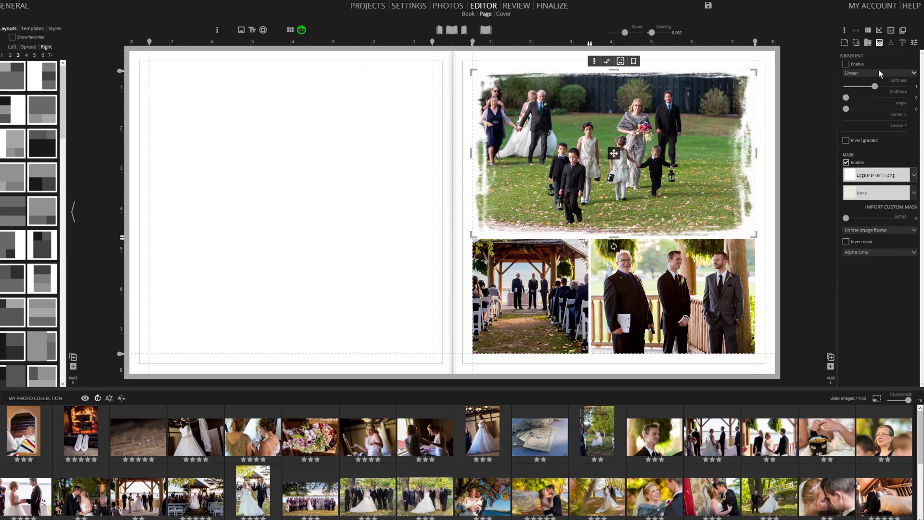
click(868, 43)
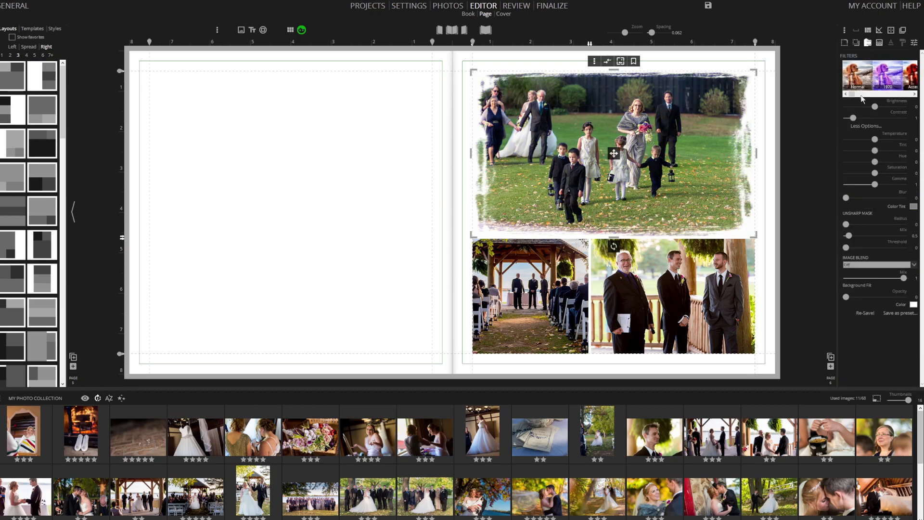
drag(874, 139, 895, 141)
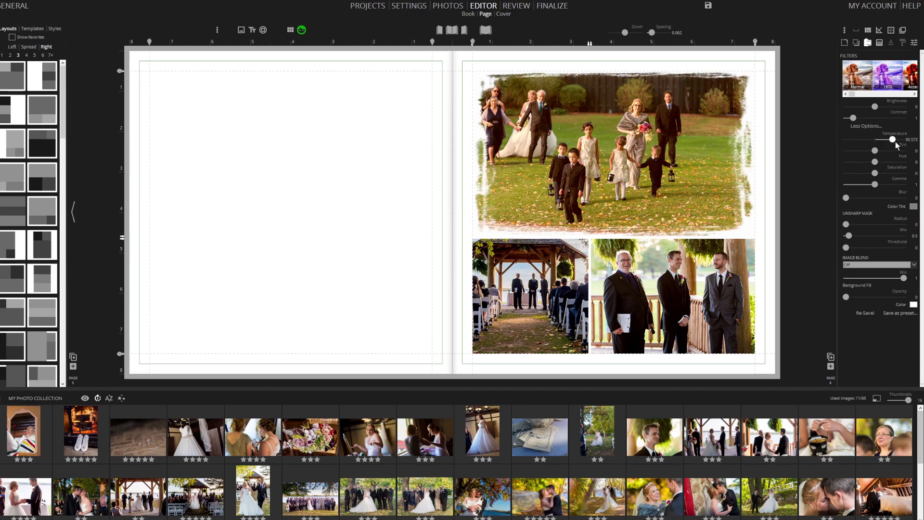
- Try Basic Black, Champagne, Black and White and Classic Black styles, settling on Classic White
click(803, 166)
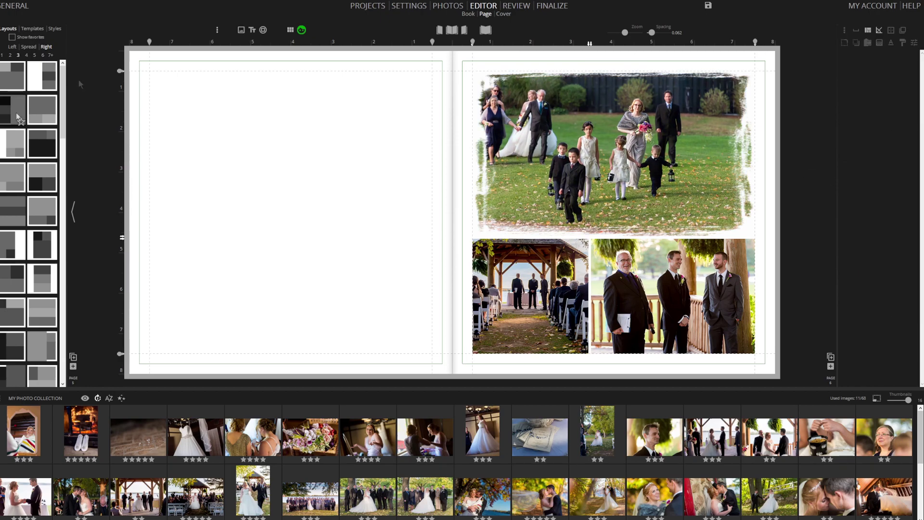
click(55, 28)
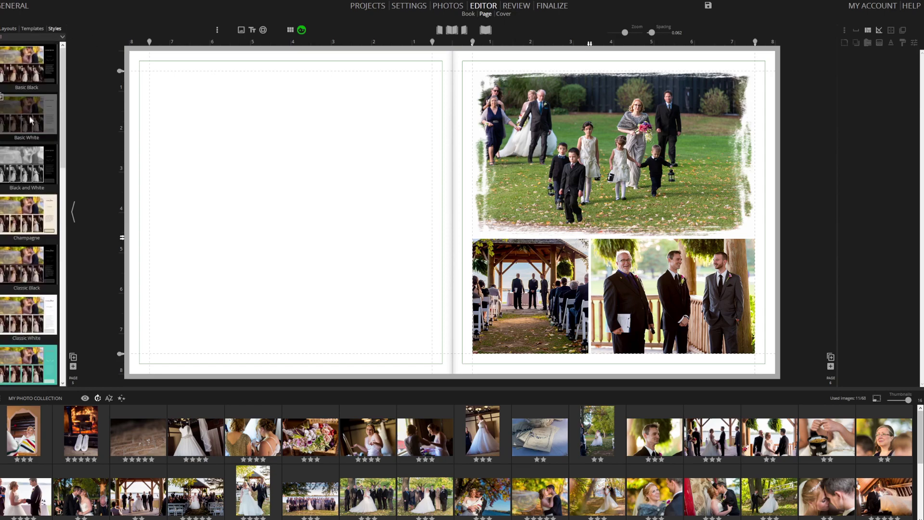
click(35, 72)
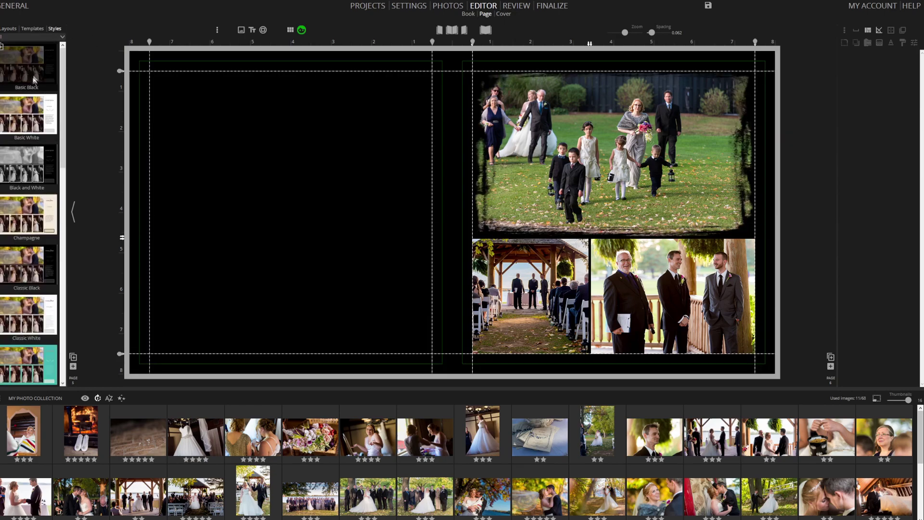
click(35, 221)
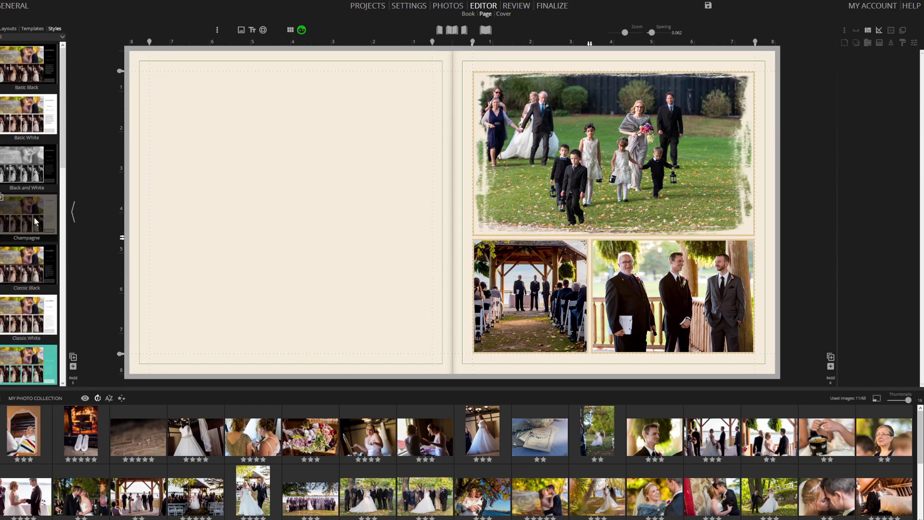
click(30, 164)
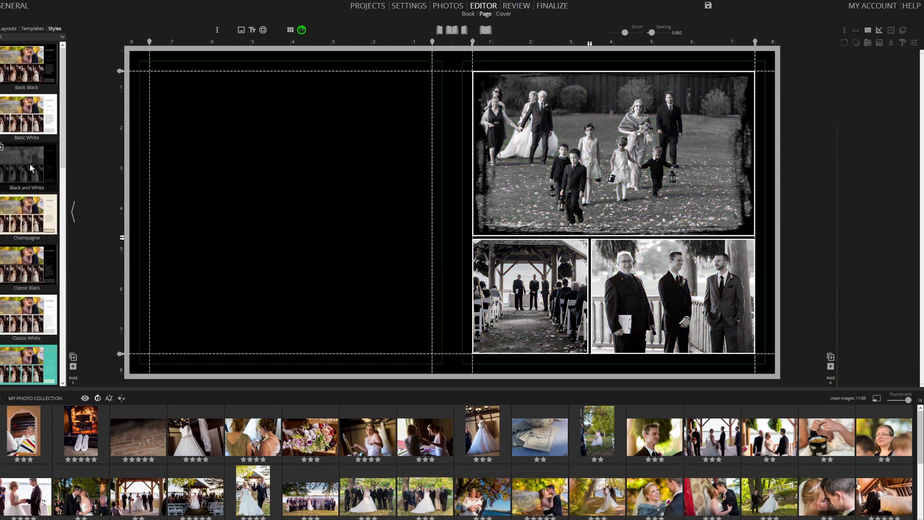
click(41, 262)
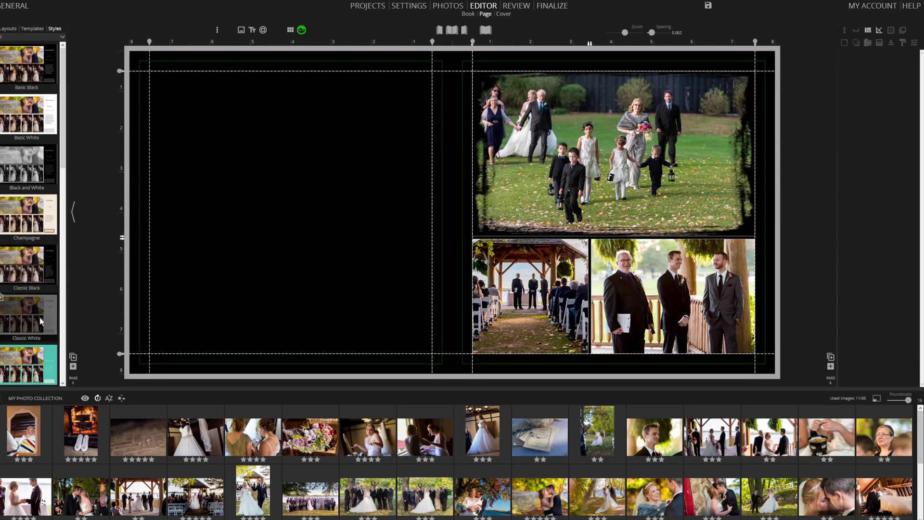
click(40, 319)
- Add spread 7–8 with the autumn path photo full-bleed, fading to white on the left
click(830, 366)
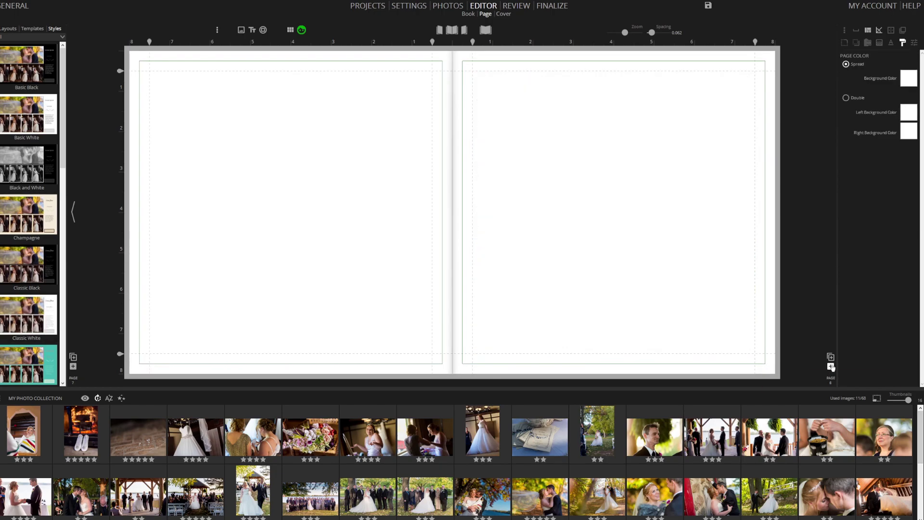
drag(596, 495, 452, 212)
click(879, 43)
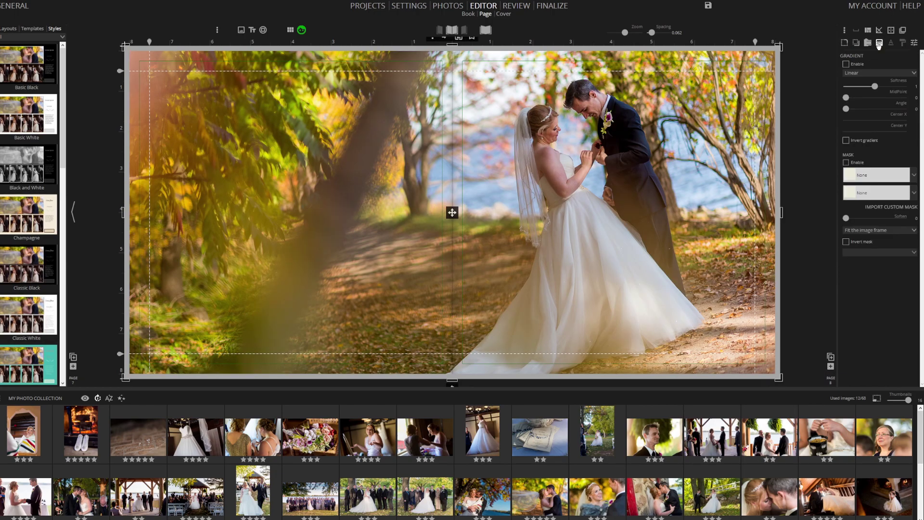
click(846, 64)
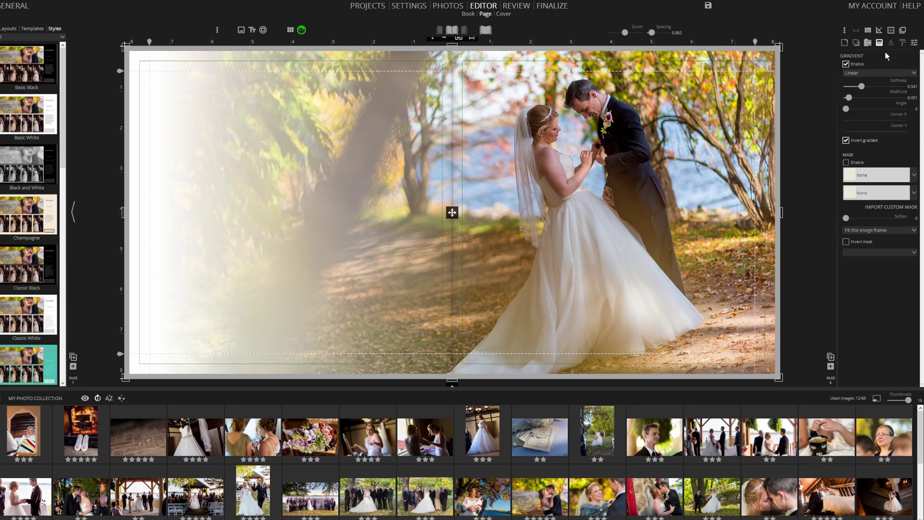
- Add an enlarged Sarah and Jack title box on the left page with wider letter and line spacing
click(252, 30)
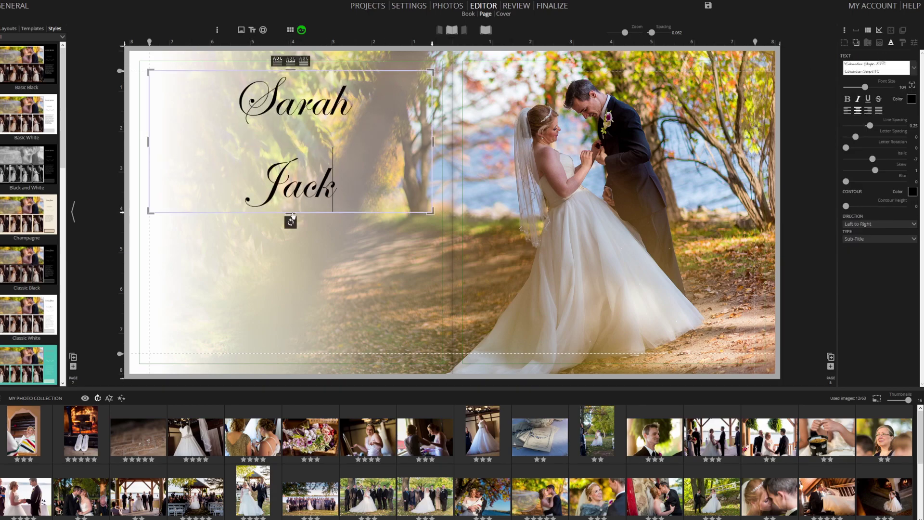
drag(291, 218, 293, 283)
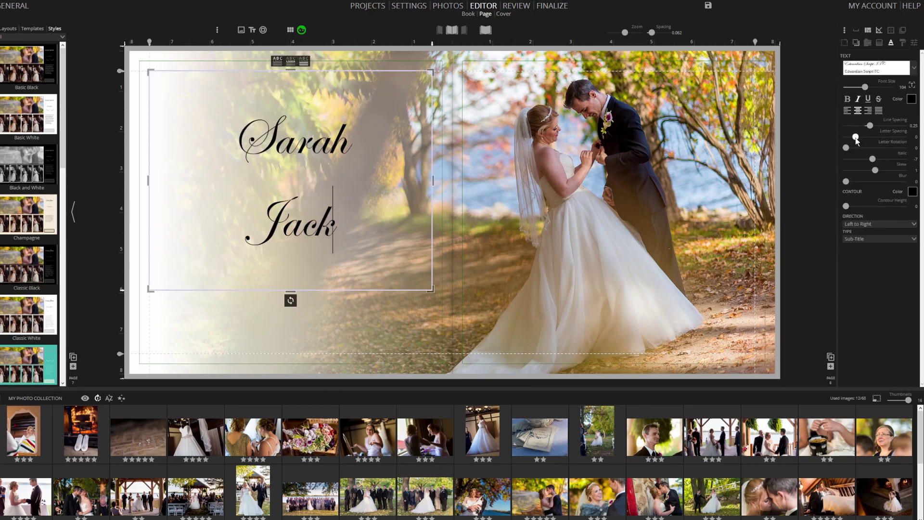
drag(855, 138, 872, 171)
drag(869, 127, 876, 125)
click(46, 410)
click(39, 400)
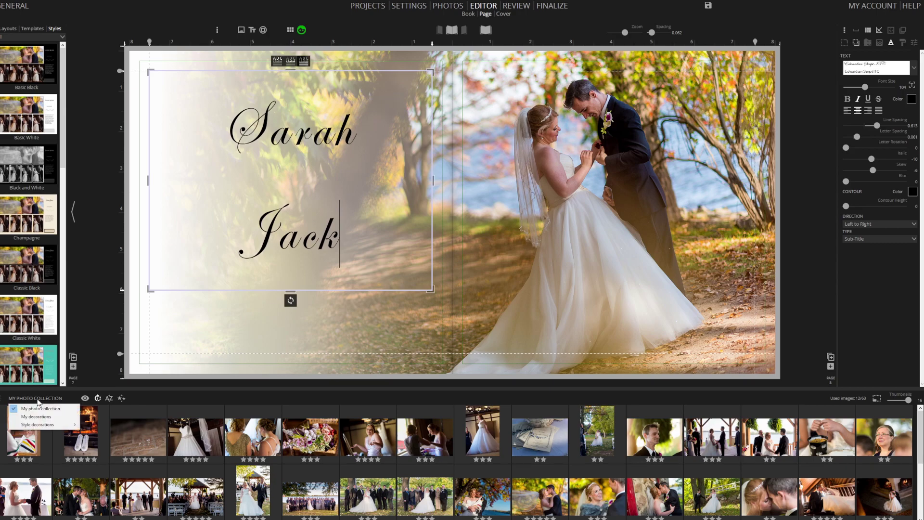
- Place a shrunken lace ampersand appliqué behind the Sarah and Jack names
mouse_move(43, 424)
click(100, 440)
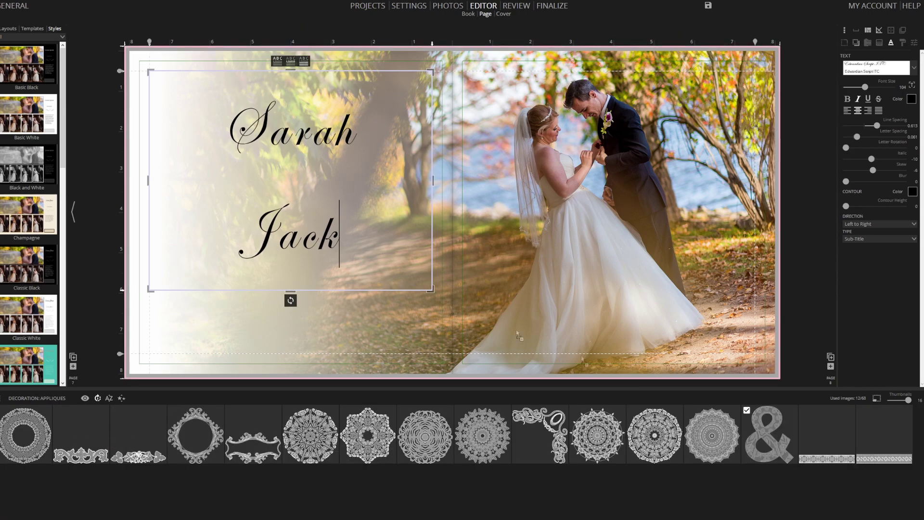
double_click(768, 433)
drag(399, 340, 350, 268)
drag(250, 173, 264, 232)
- Make the ampersand style-aware and fainter by lowering its transparency
click(845, 66)
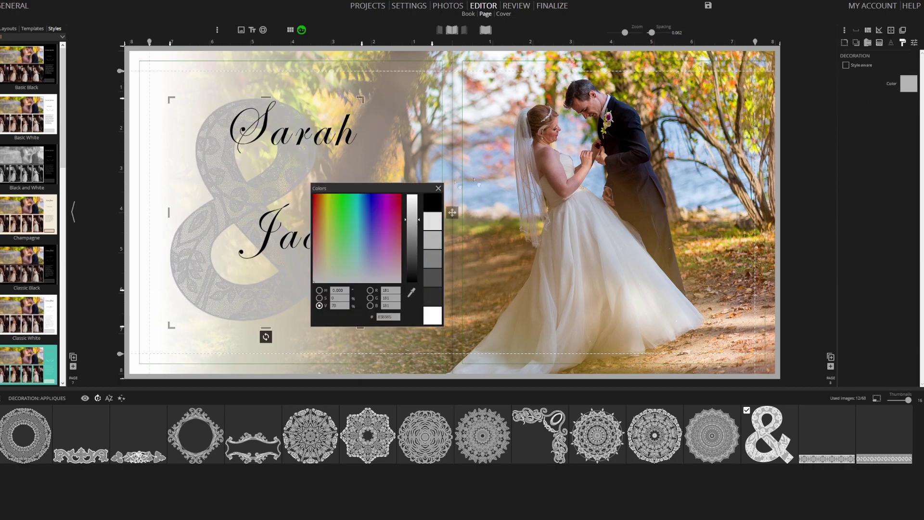
drag(882, 70, 859, 70)
click(325, 159)
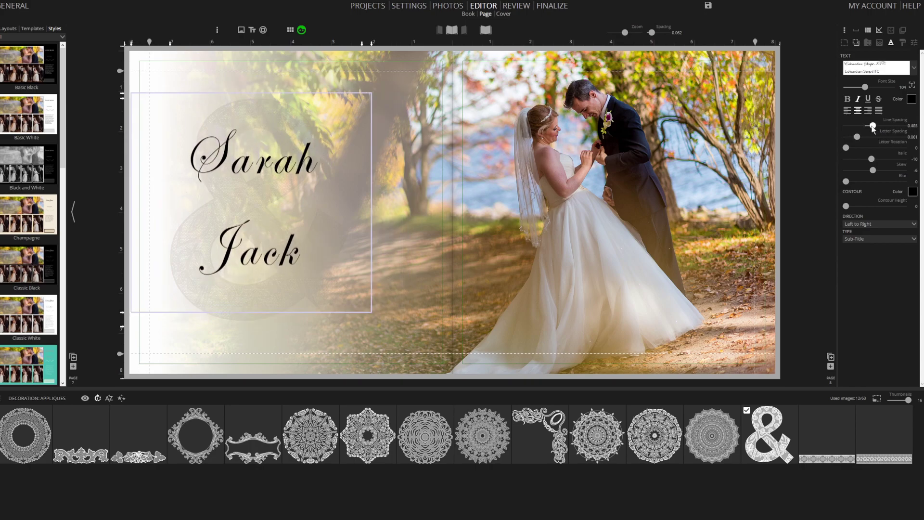
click(517, 5)
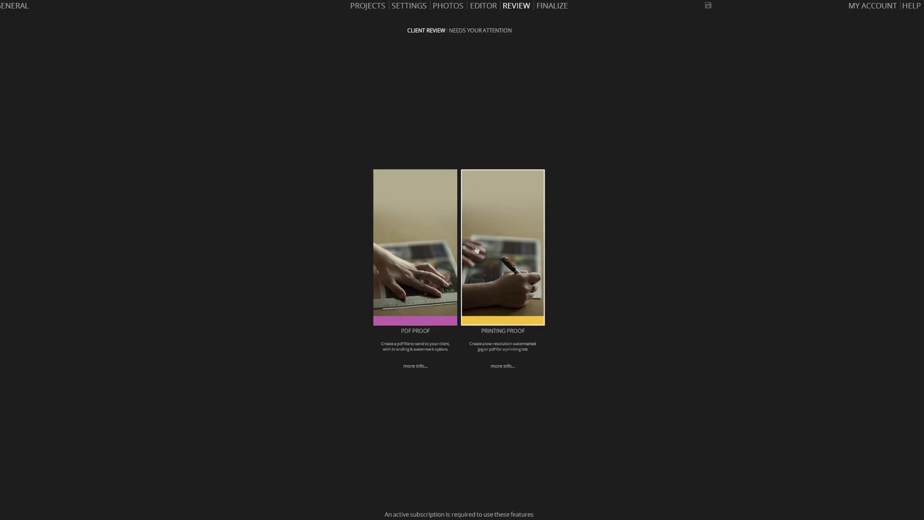
- Check Needs Your Attention: one text frame past the safe line on pages 7–8, one empty page
click(485, 32)
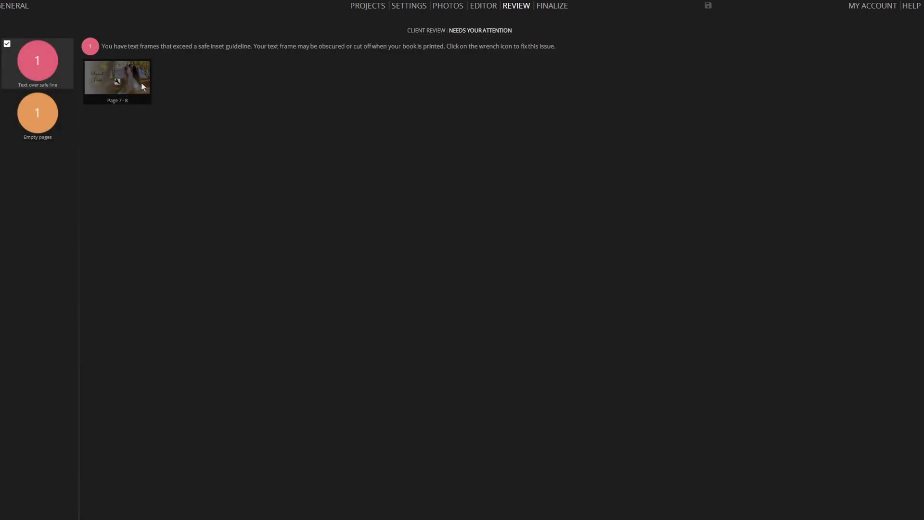